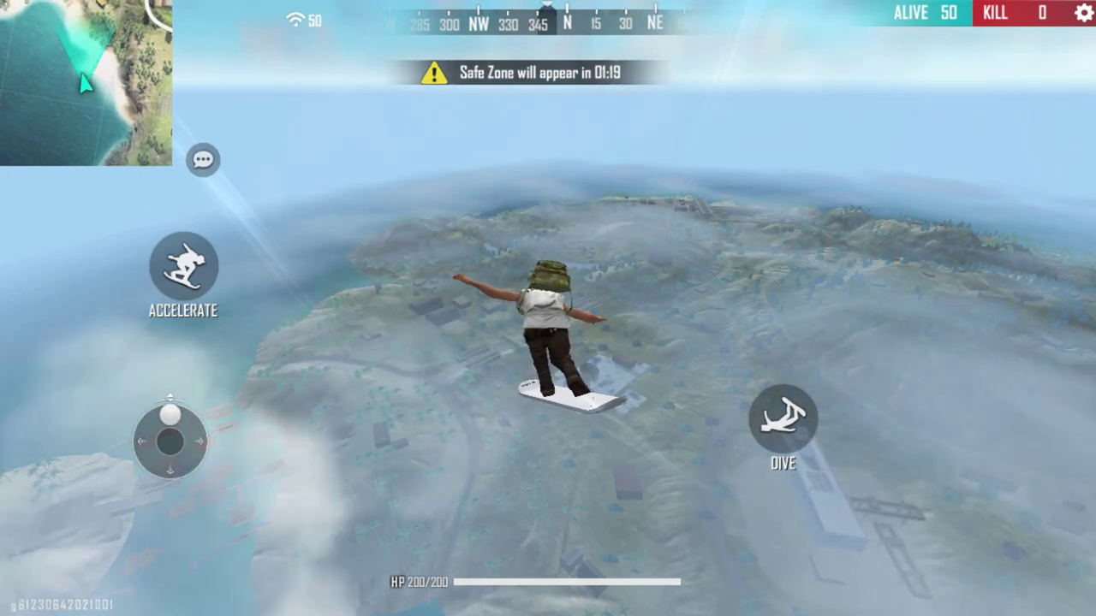
# - Steer the skydive forward over the island and land the character beside the house
pyautogui.moveTo(170, 415); pyautogui.dragTo(170, 416)
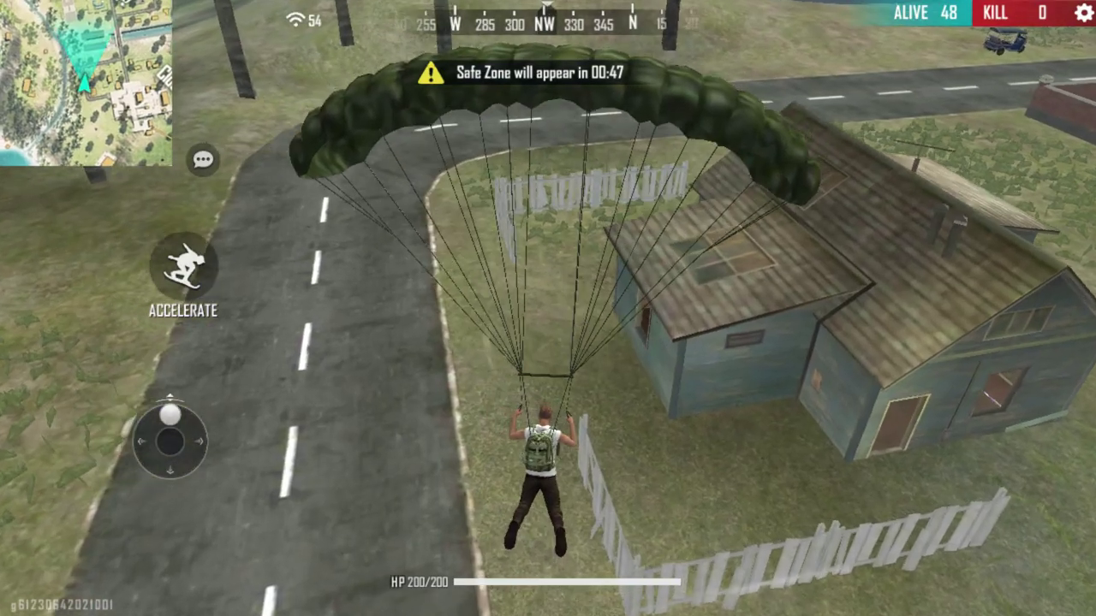
pyautogui.moveTo(171, 415)
pyautogui.mouseDown()
pyautogui.moveTo(160, 463)
pyautogui.moveTo(170, 412)
pyautogui.mouseUp()
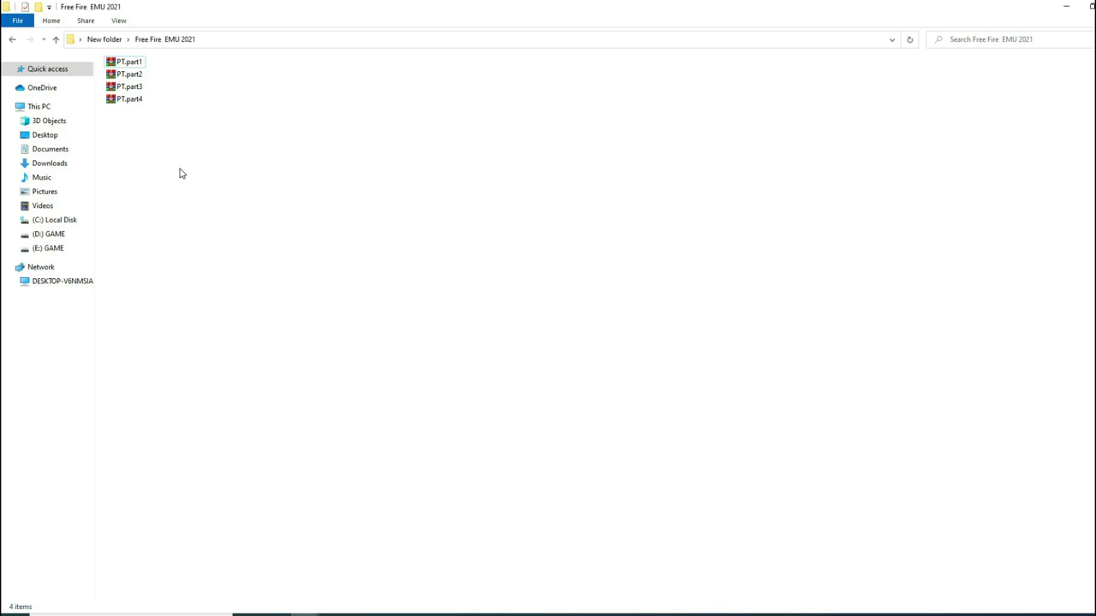
# - Select archive parts PT.part1 through PT.part4 and bring up their 7-Zip context menu
pyautogui.click(137, 63)
pyautogui.click(137, 87)
pyautogui.click(138, 101)
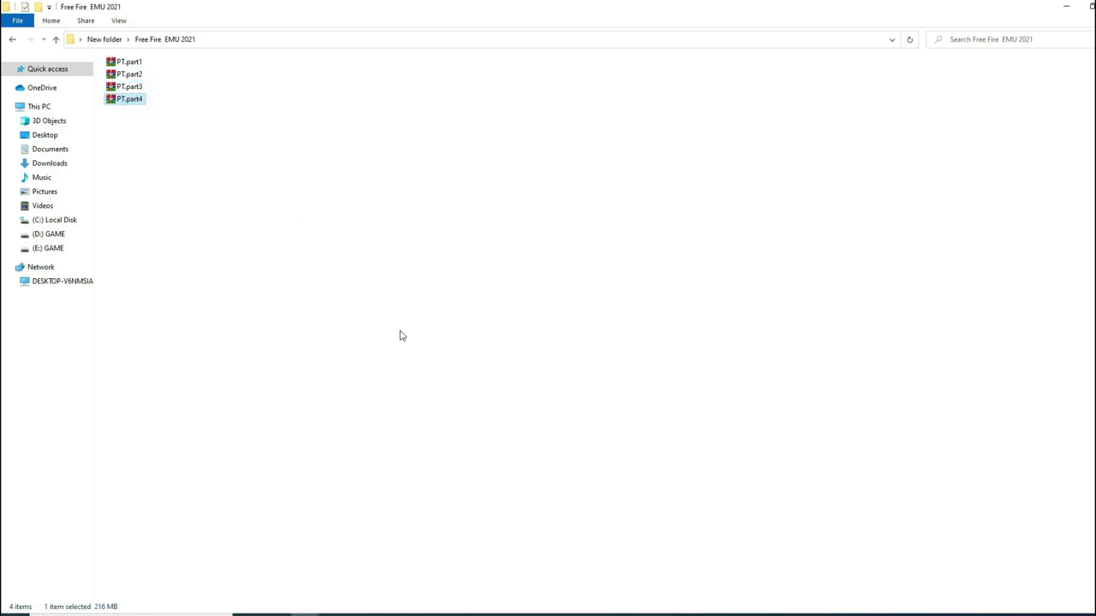
pyautogui.moveTo(399, 359); pyautogui.dragTo(135, 68)
pyautogui.rightClick(135, 68)
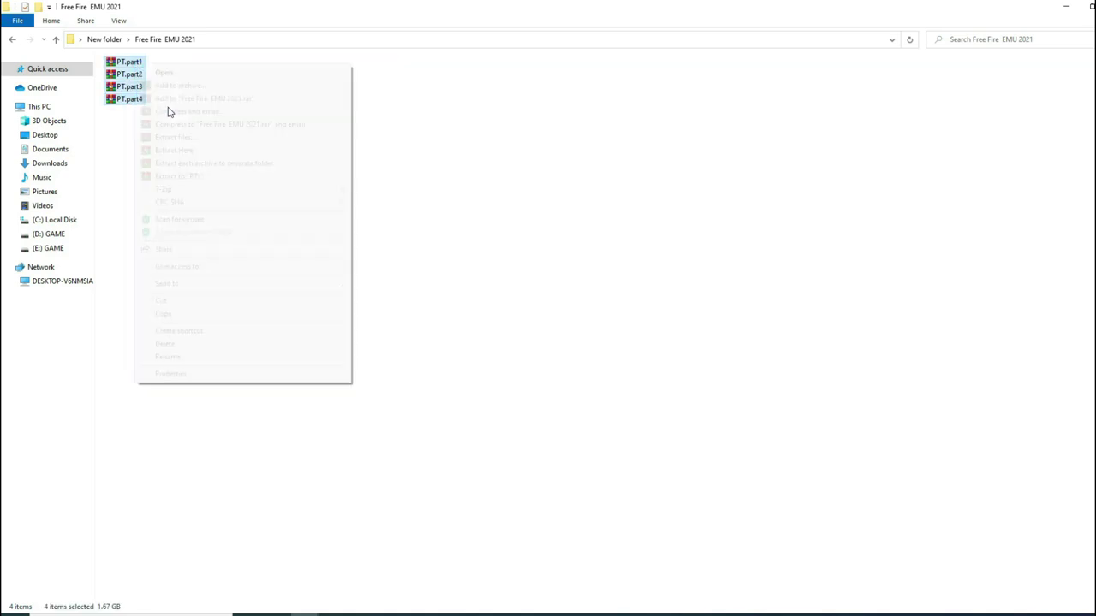
pyautogui.moveTo(184, 189)
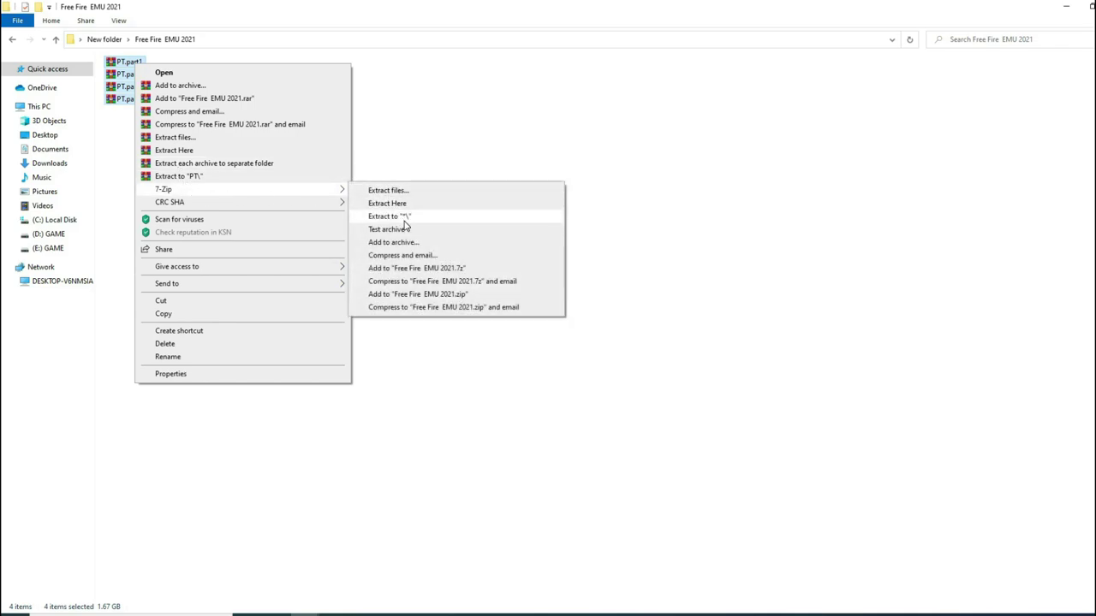
# - Extract the PT archive parts here with 7-Zip, supplying the archive password
pyautogui.click(405, 218)
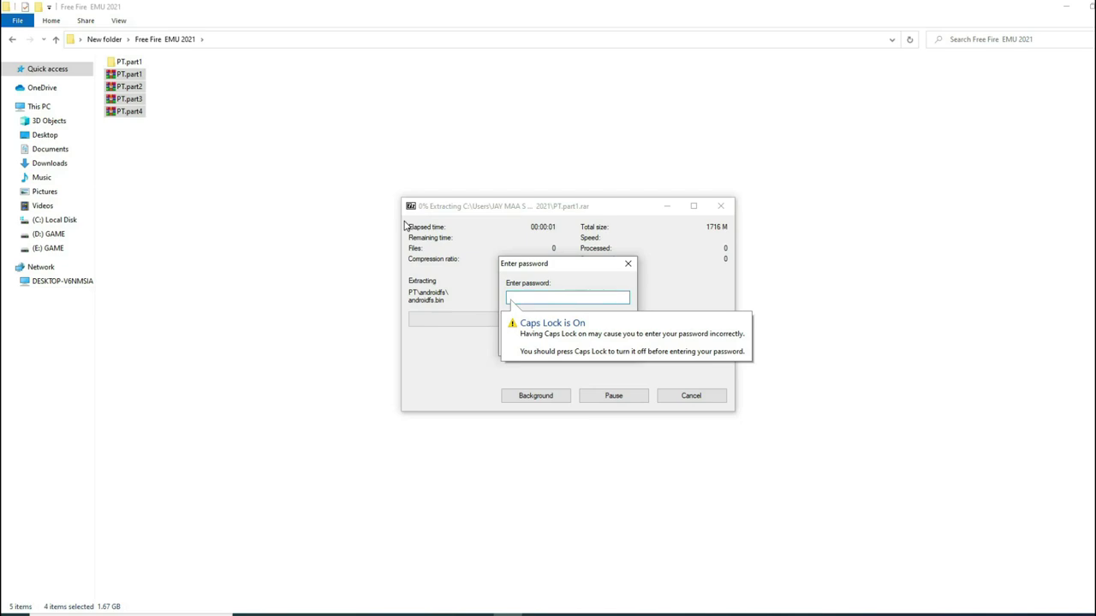
pyautogui.write('1')
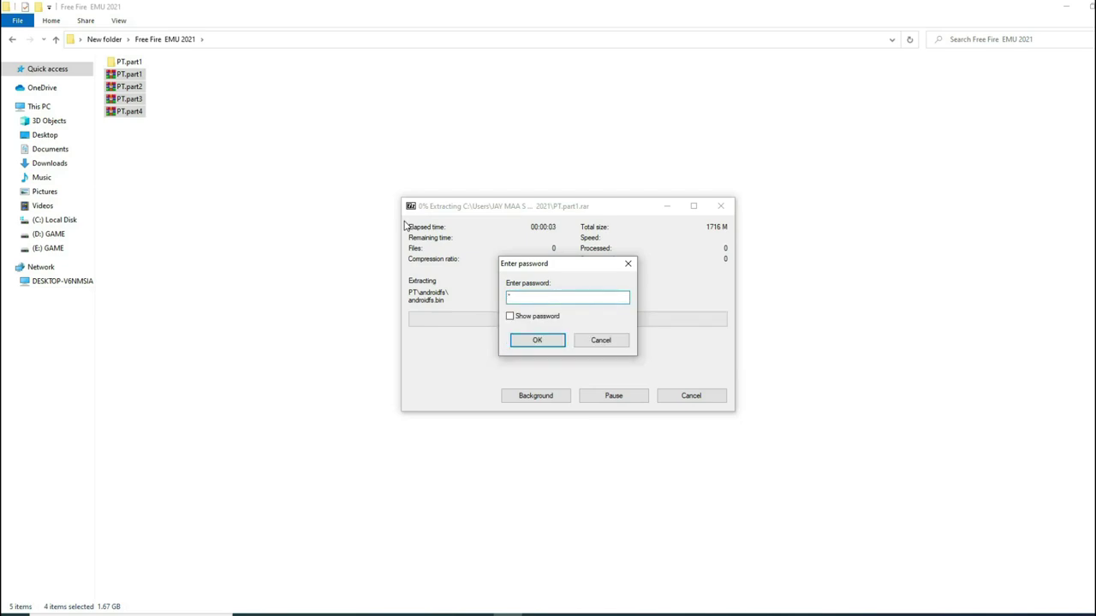
pyautogui.write('2')
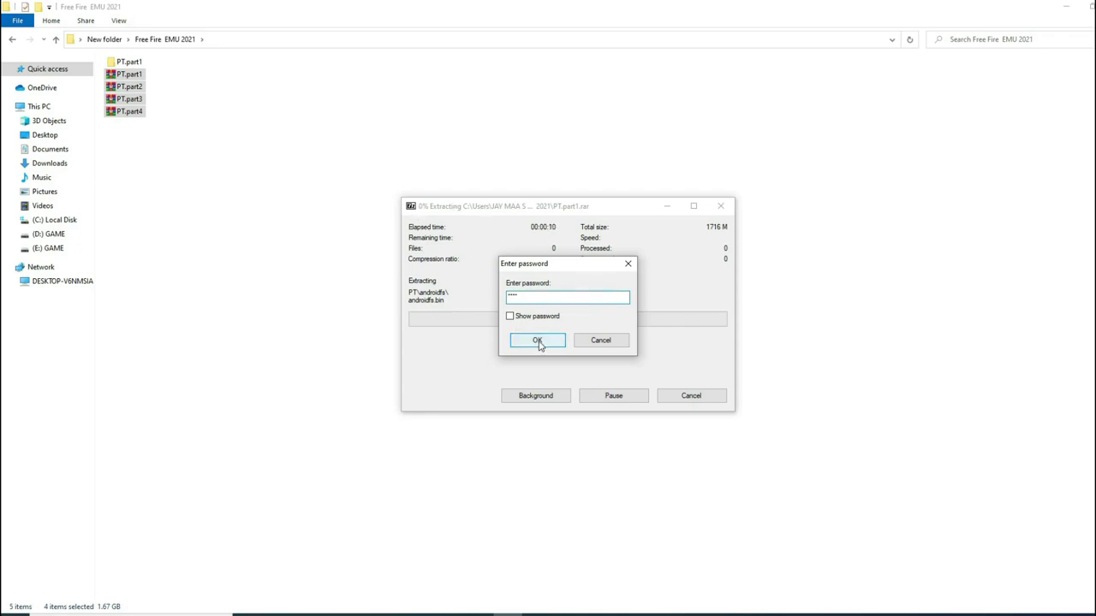
pyautogui.click(536, 341)
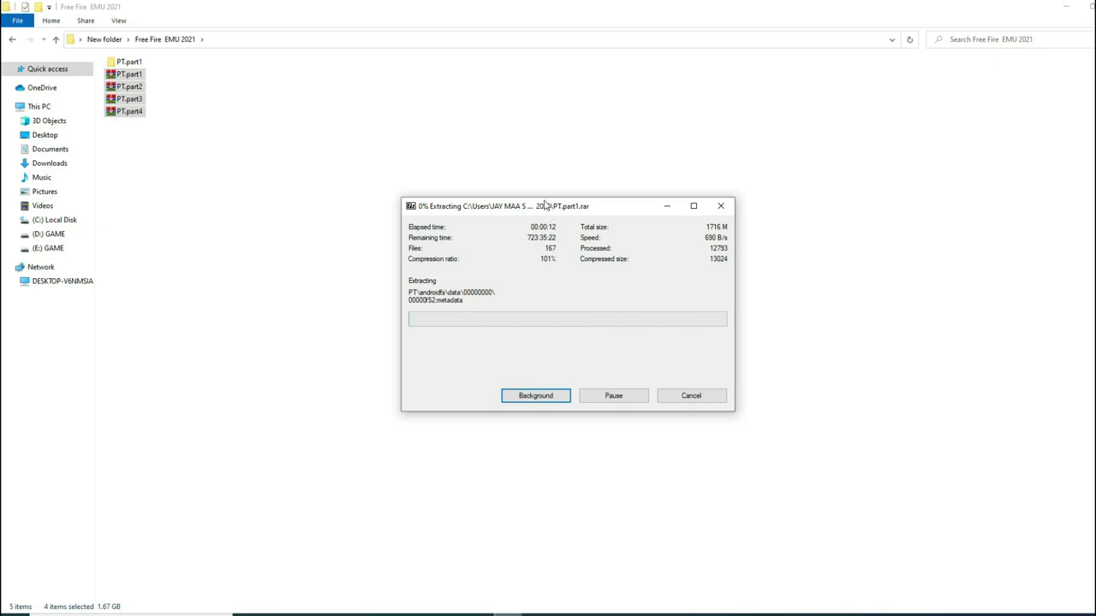
pyautogui.moveTo(550, 210); pyautogui.dragTo(534, 192)
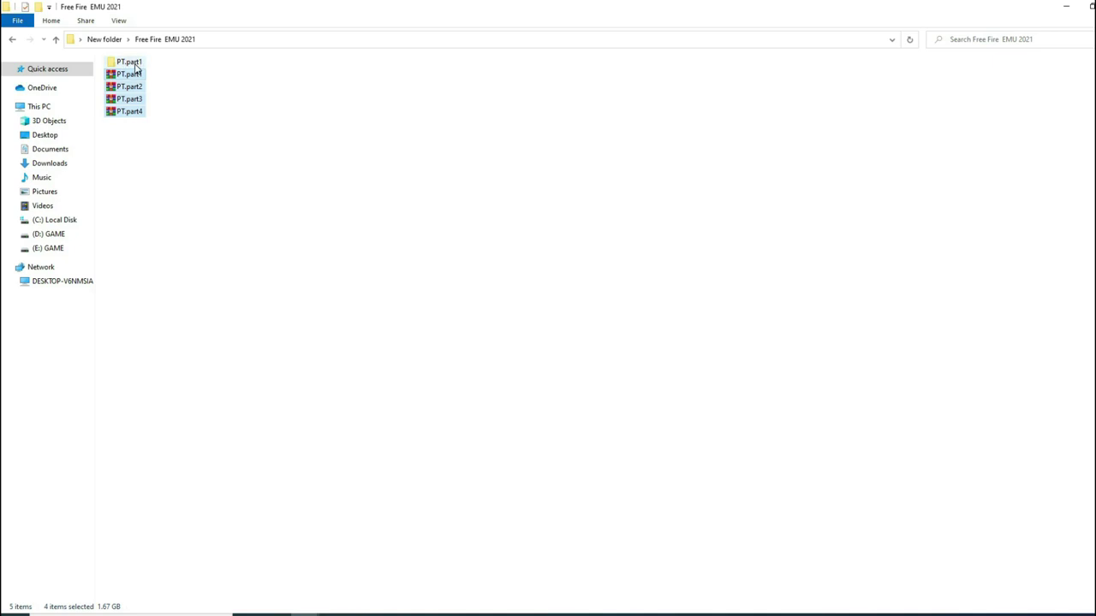
# - Navigate into the extracted PT.part1\PT\Engine folder
pyautogui.doubleClick(127, 65)
pyautogui.click(123, 79)
pyautogui.doubleClick(122, 79)
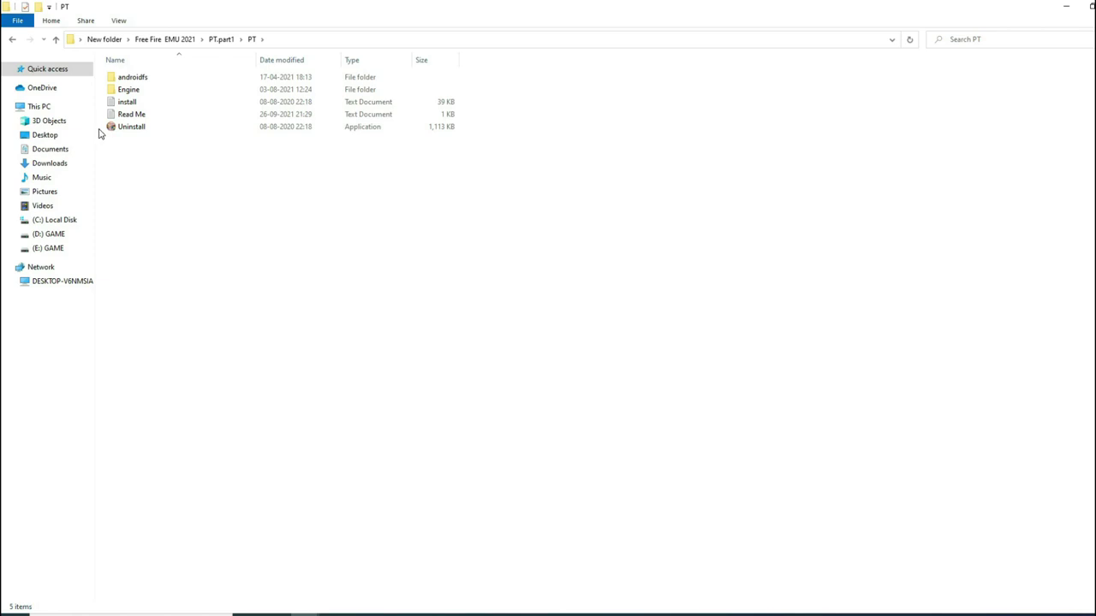
pyautogui.doubleClick(141, 94)
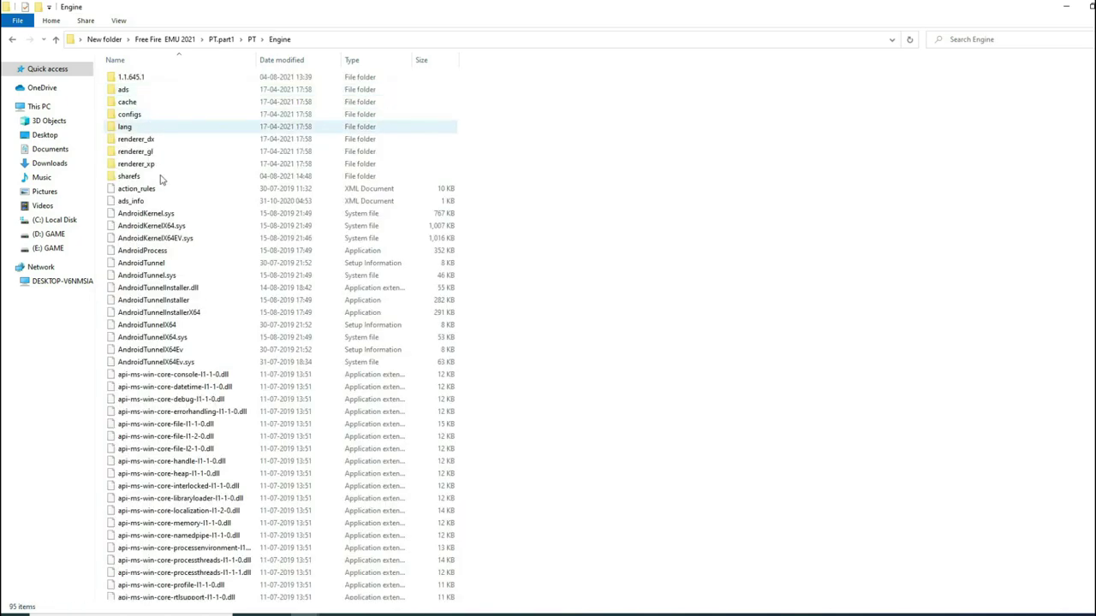
pyautogui.scroll(-4, 190, 259)
pyautogui.scroll(-14, 190, 259)
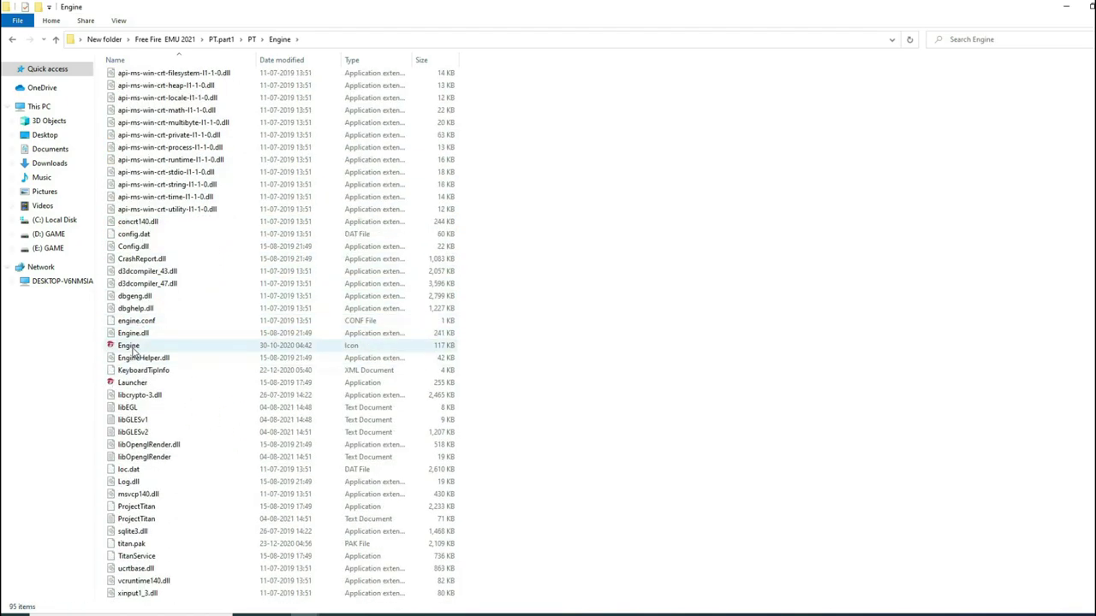
# - Run the Launcher as administrator and minimise Explorer to reveal the loading emulator
pyautogui.doubleClick(141, 384)
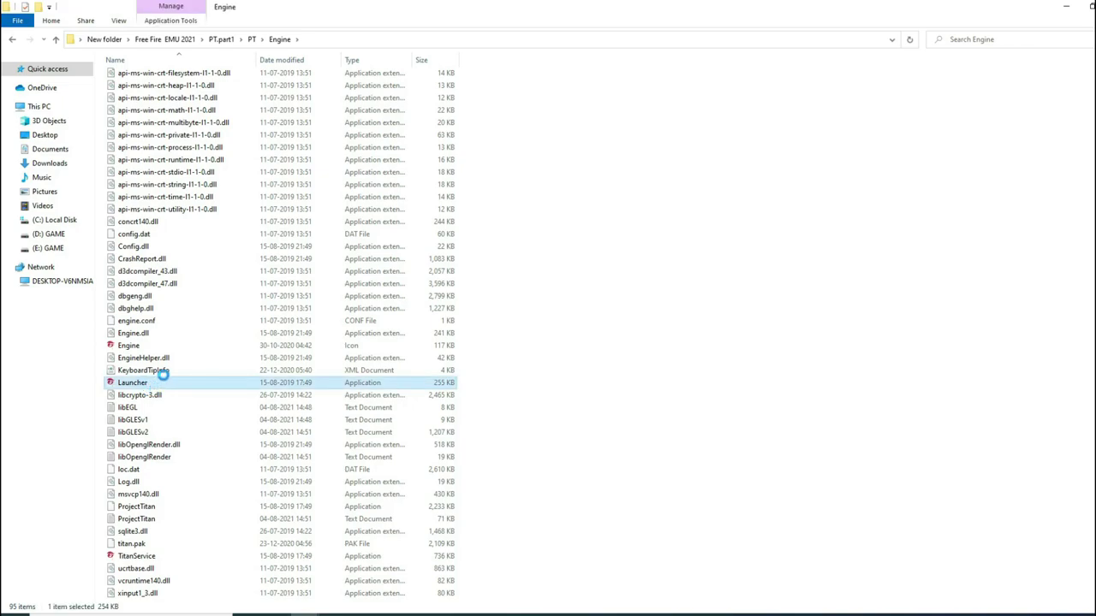
pyautogui.rightClick(164, 386)
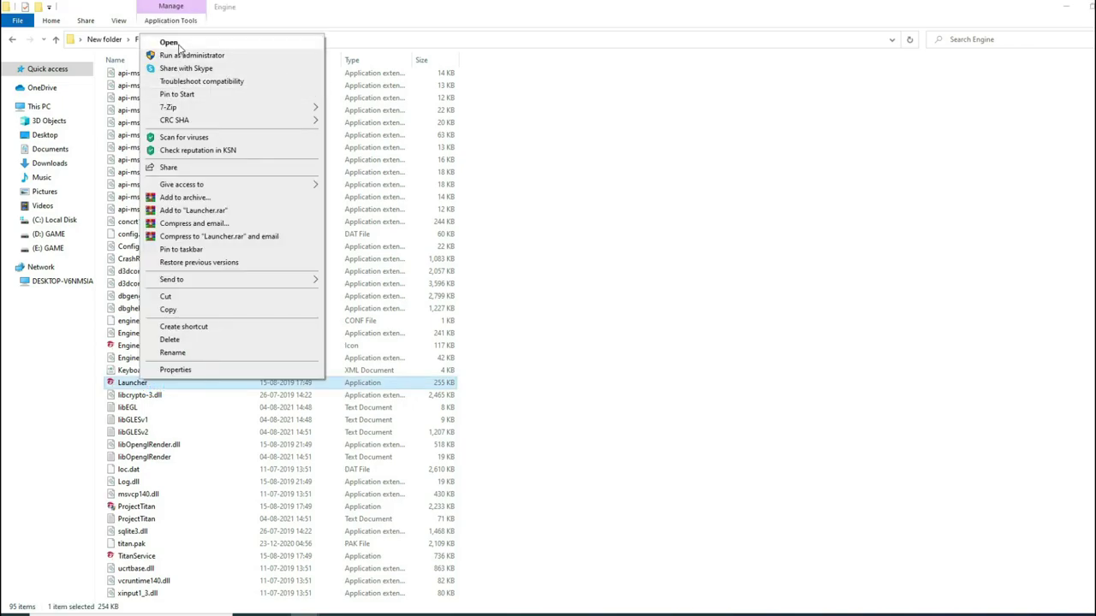
pyautogui.click(177, 55)
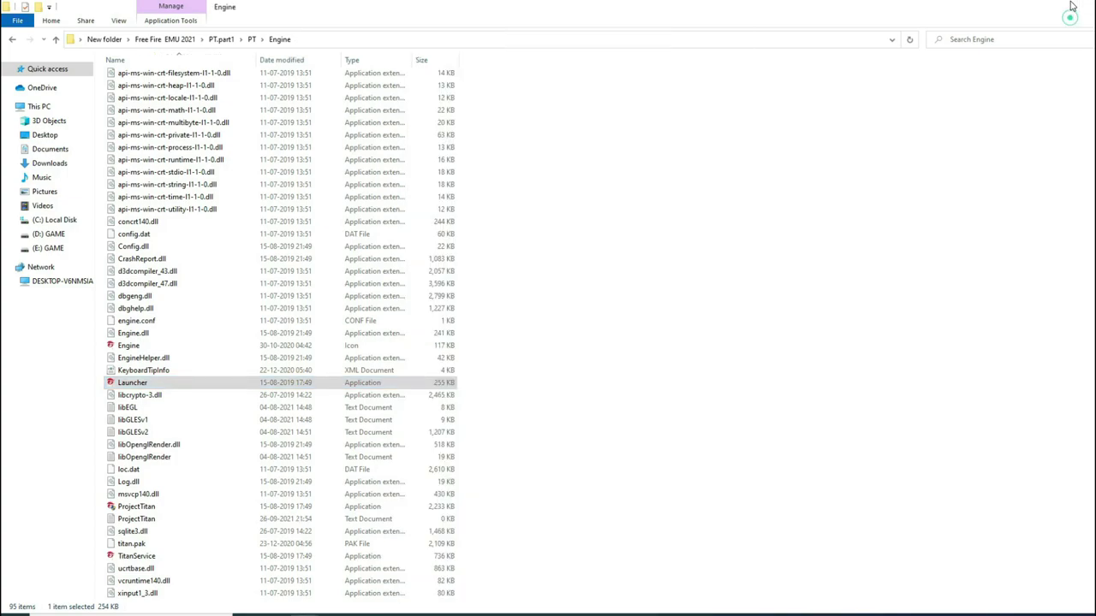
pyautogui.click(1066, 7)
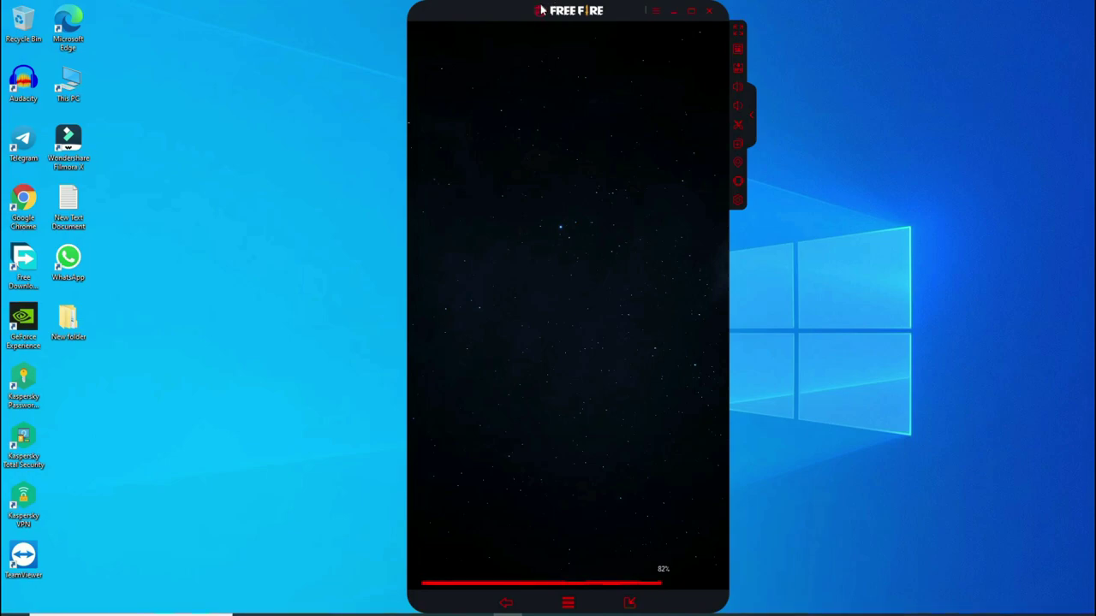
# - Nudge the loaded emulator window left and open its Definições settings
pyautogui.moveTo(508, 10); pyautogui.dragTo(478, 20)
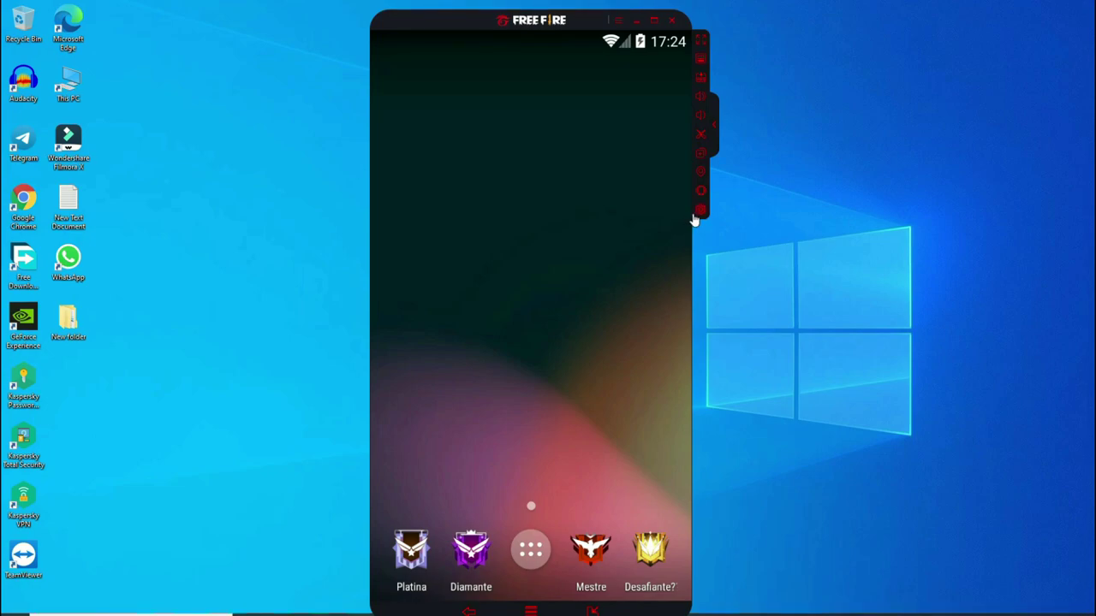
pyautogui.click(697, 211)
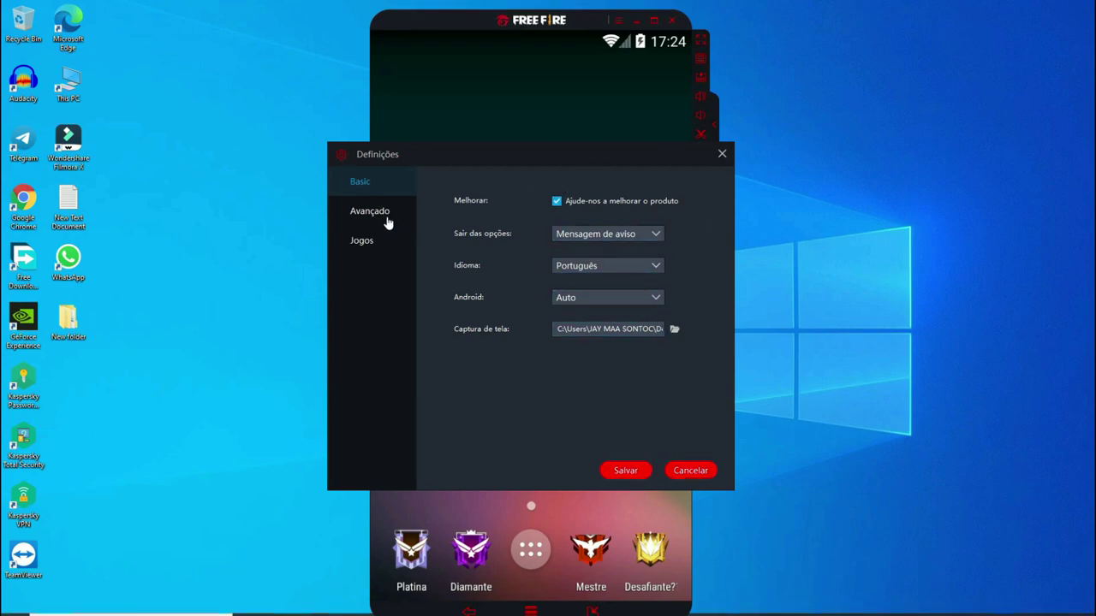
# - Set the Avançado renderer to OpenGL, save, and restart the emulator to apply it
pyautogui.click(387, 219)
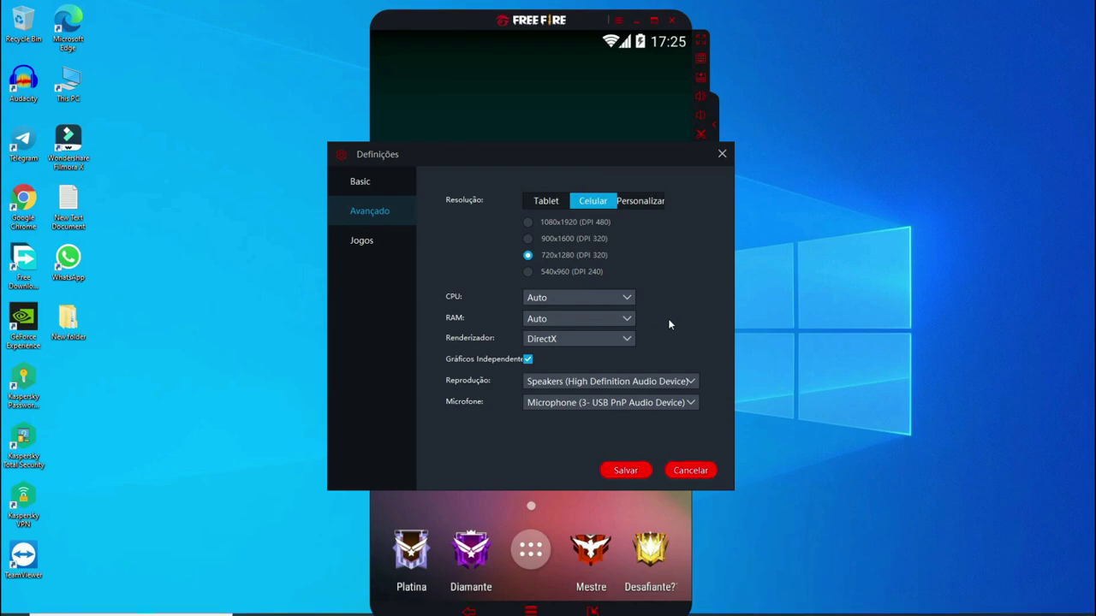
pyautogui.click(586, 338)
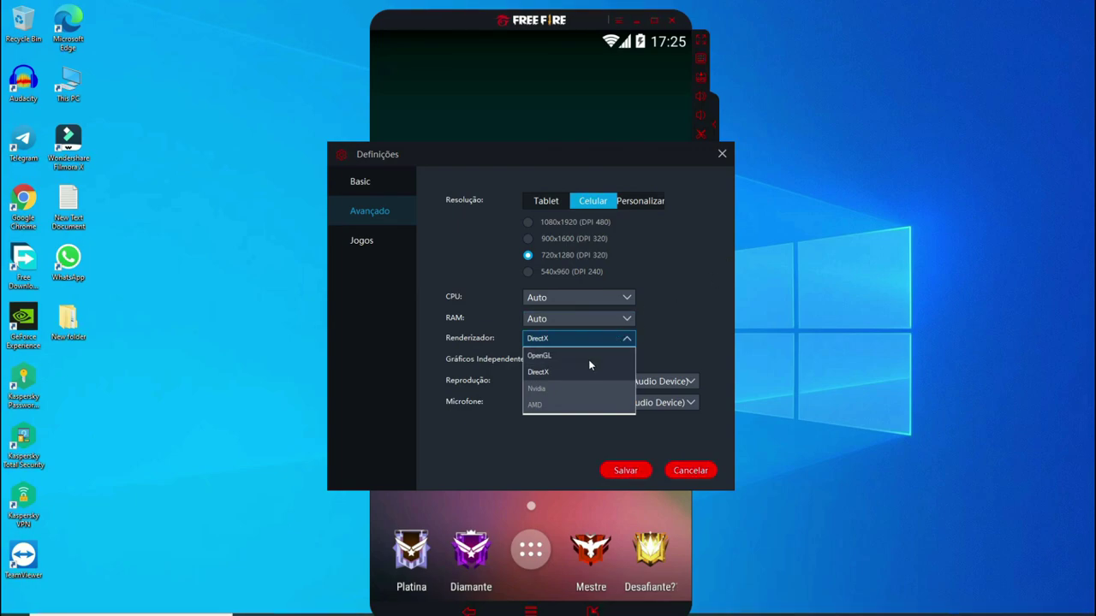
pyautogui.click(539, 355)
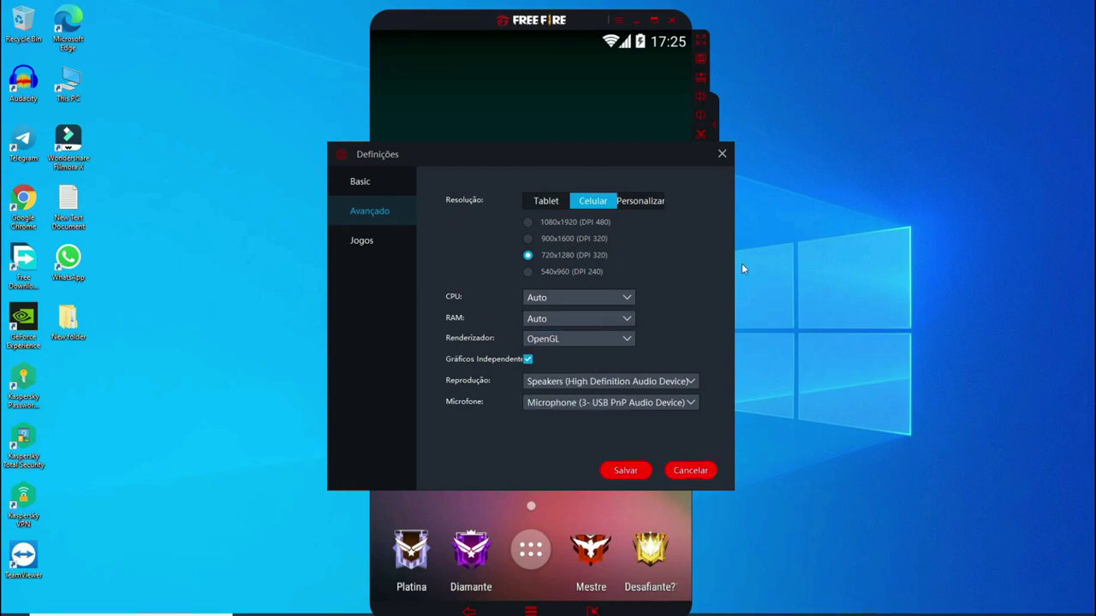
pyautogui.click(626, 473)
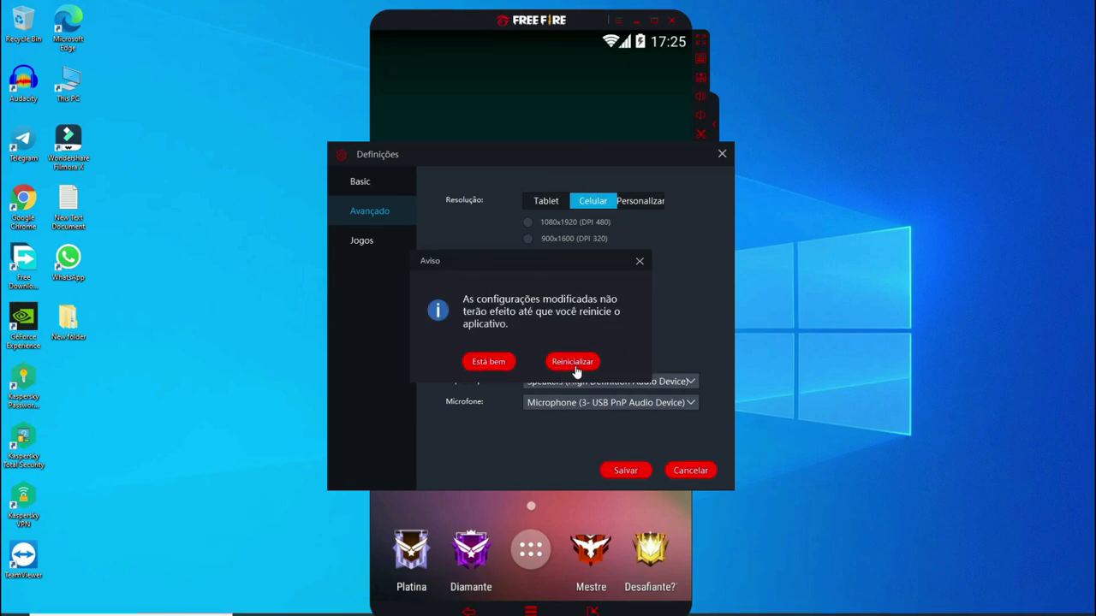
pyautogui.click(572, 362)
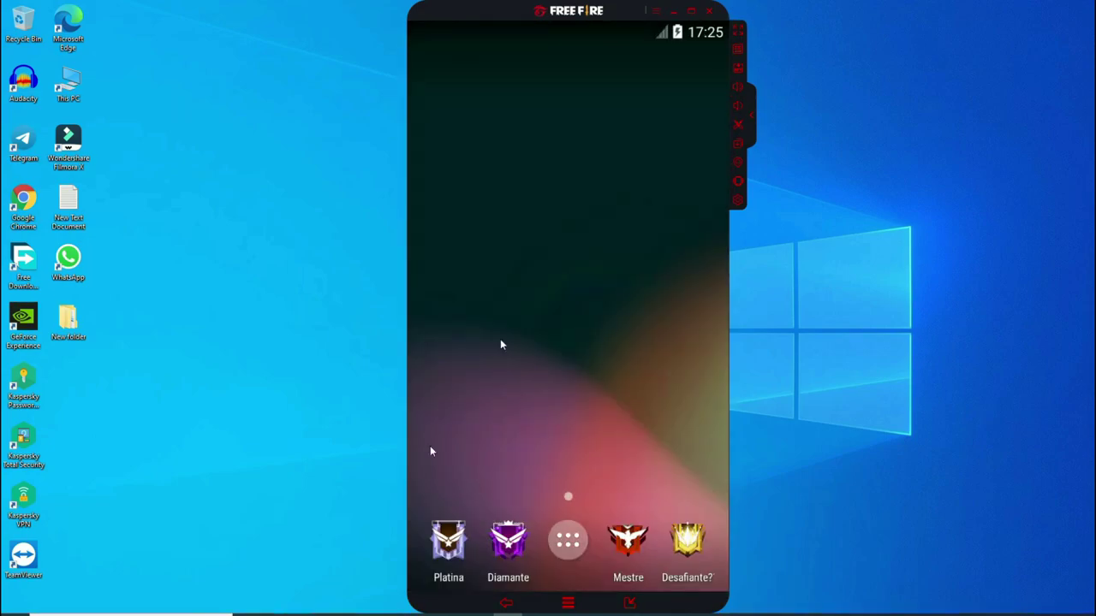
# - Launch Free Fire from the Android app drawer
pyautogui.click(568, 541)
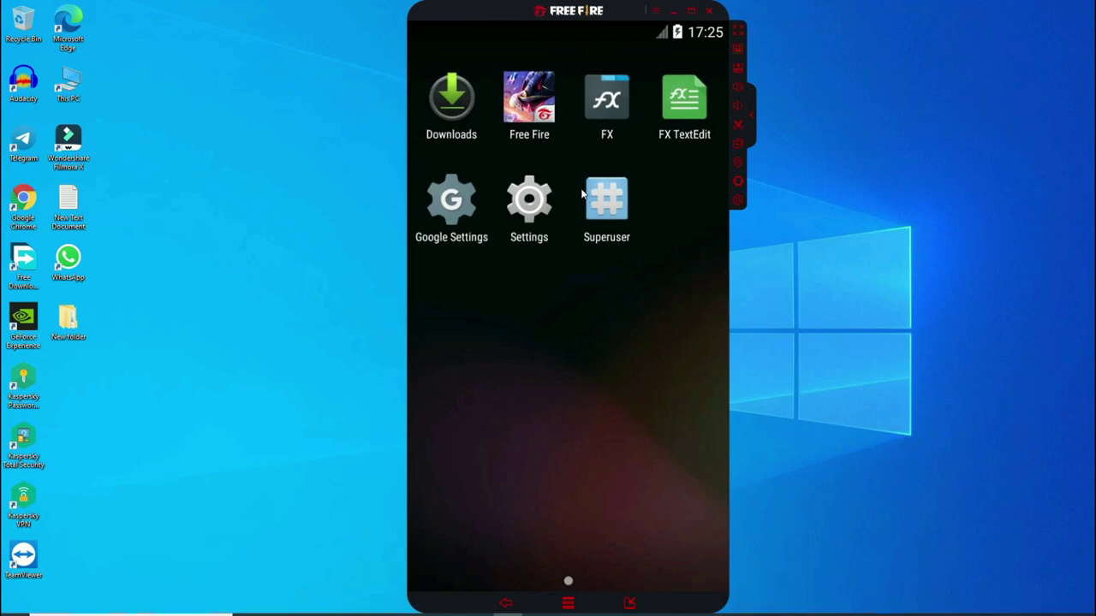
pyautogui.click(540, 125)
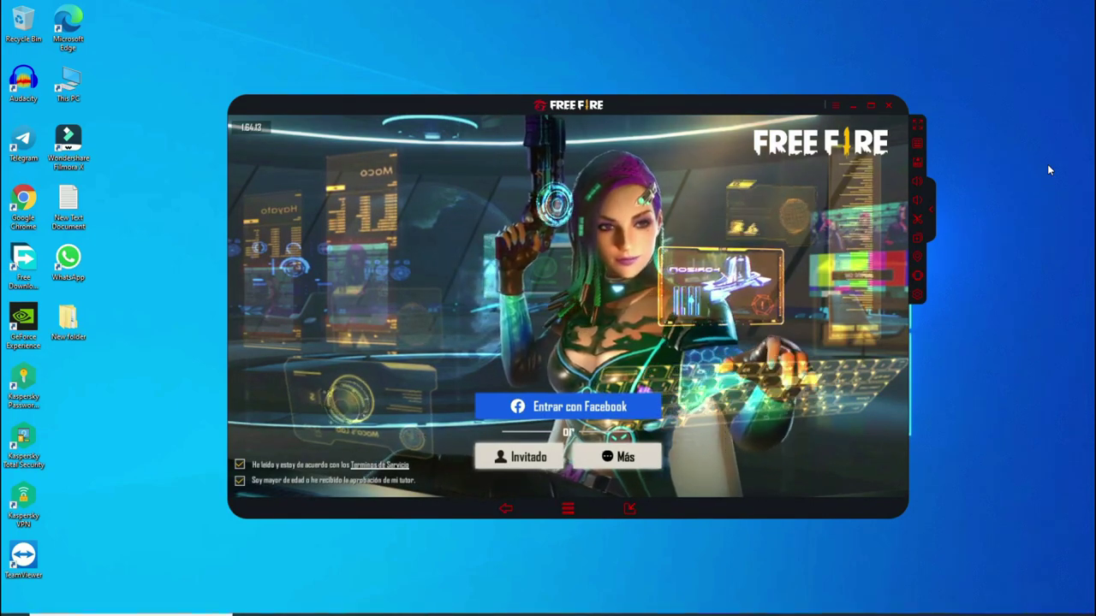
# - Sign in to Free Fire as Invitado, retrying after dismissing the authentication error
pyautogui.click(631, 451)
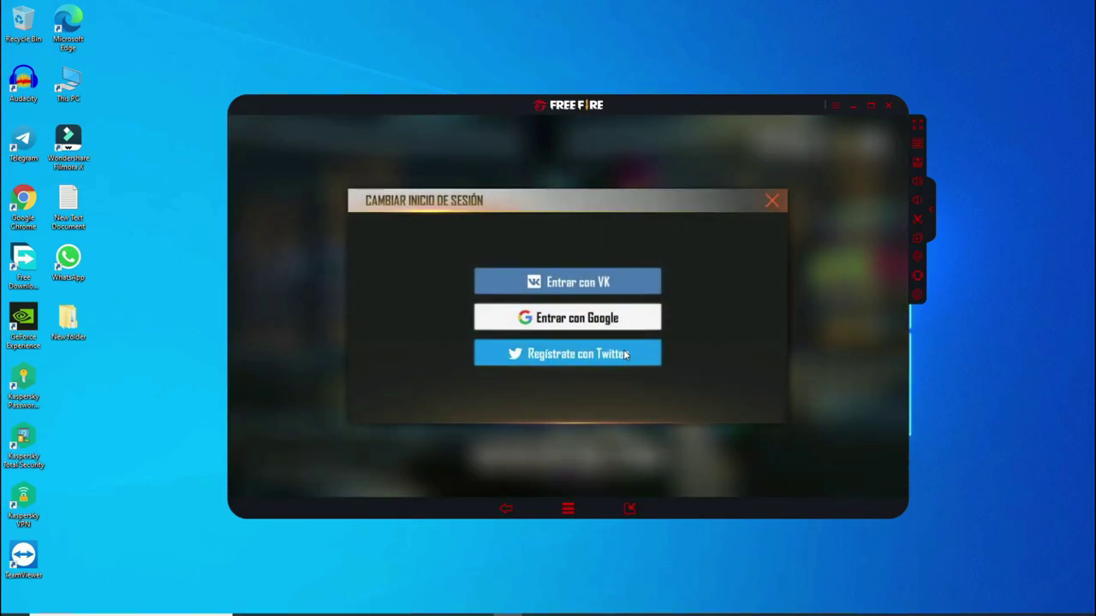
pyautogui.click(768, 201)
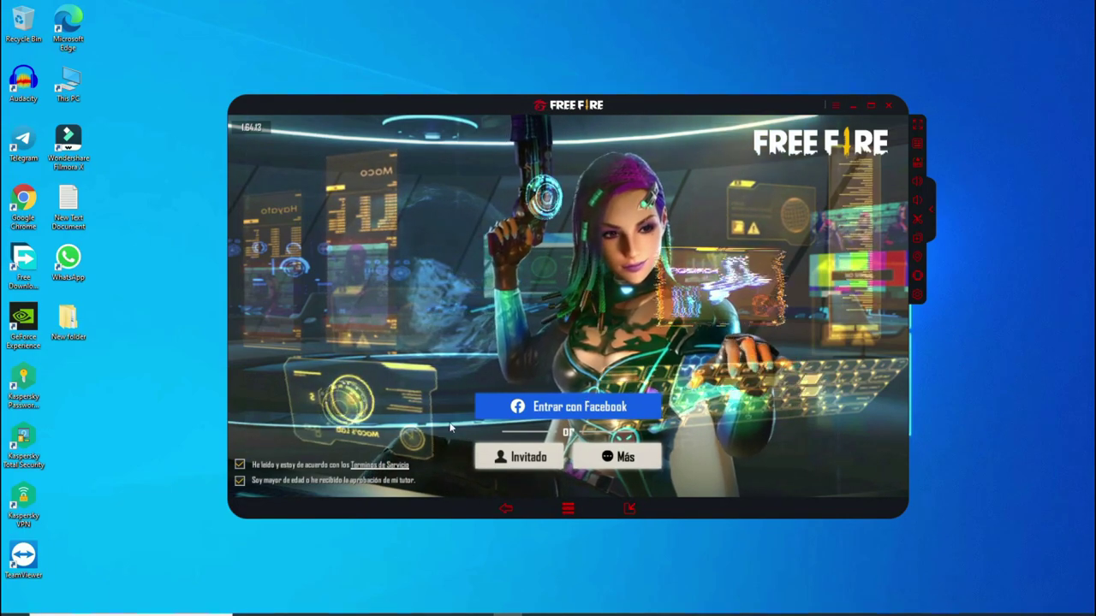
pyautogui.click(532, 453)
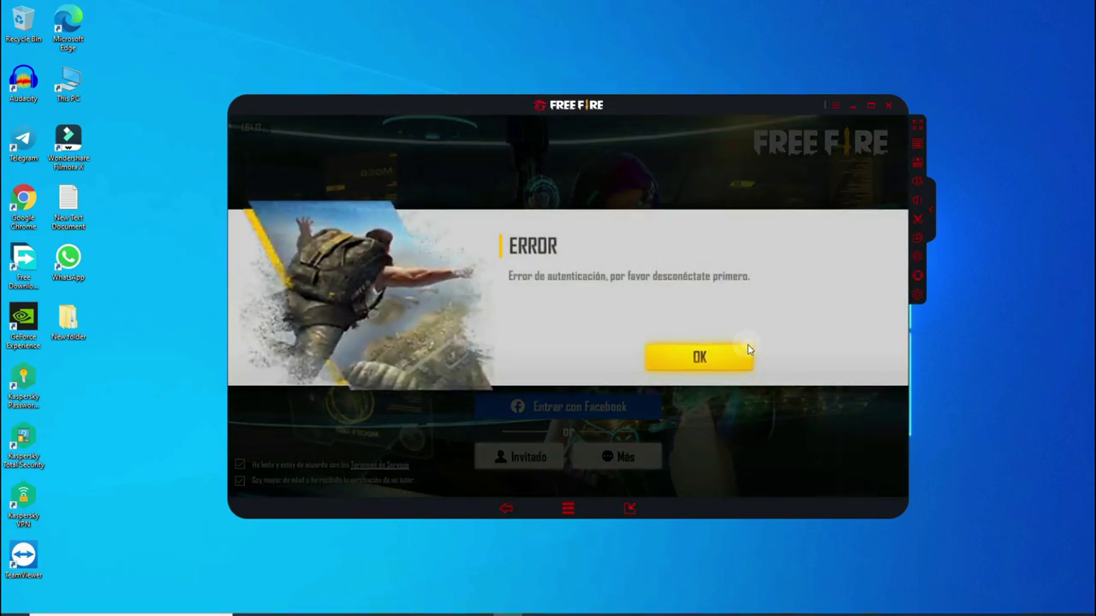
pyautogui.click(726, 357)
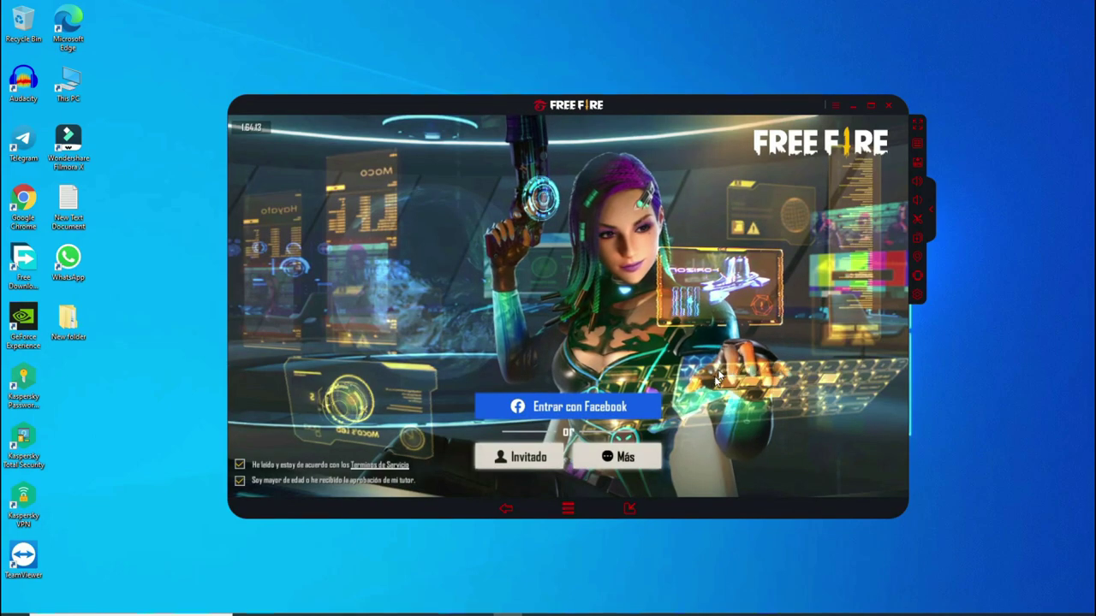
pyautogui.click(535, 459)
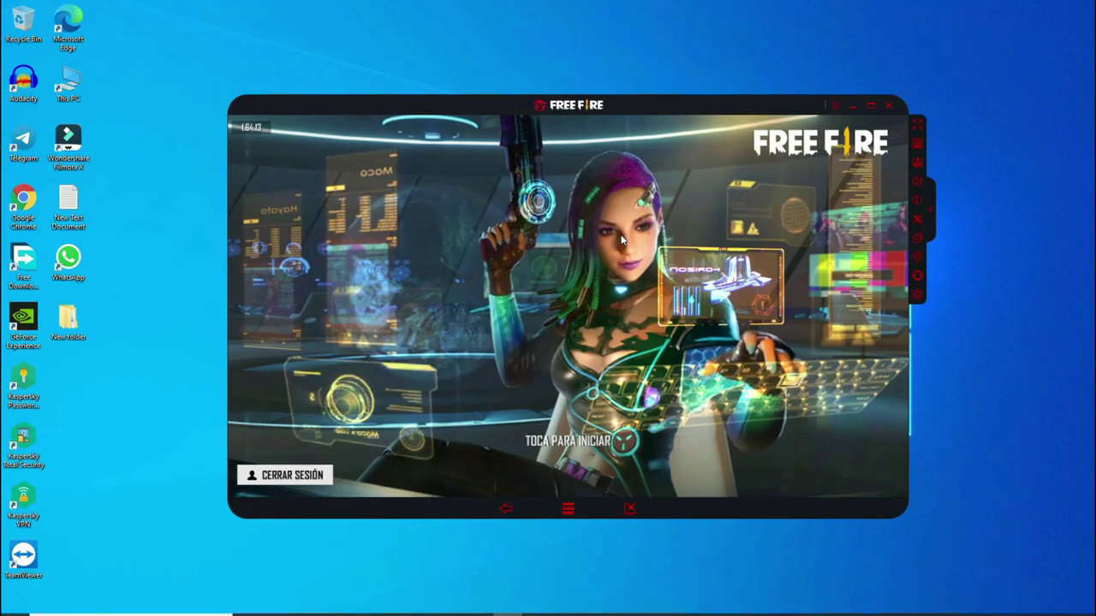
# - Start from the title screen, choose Principiante, accept the ID card, and load the first match
pyautogui.click(565, 448)
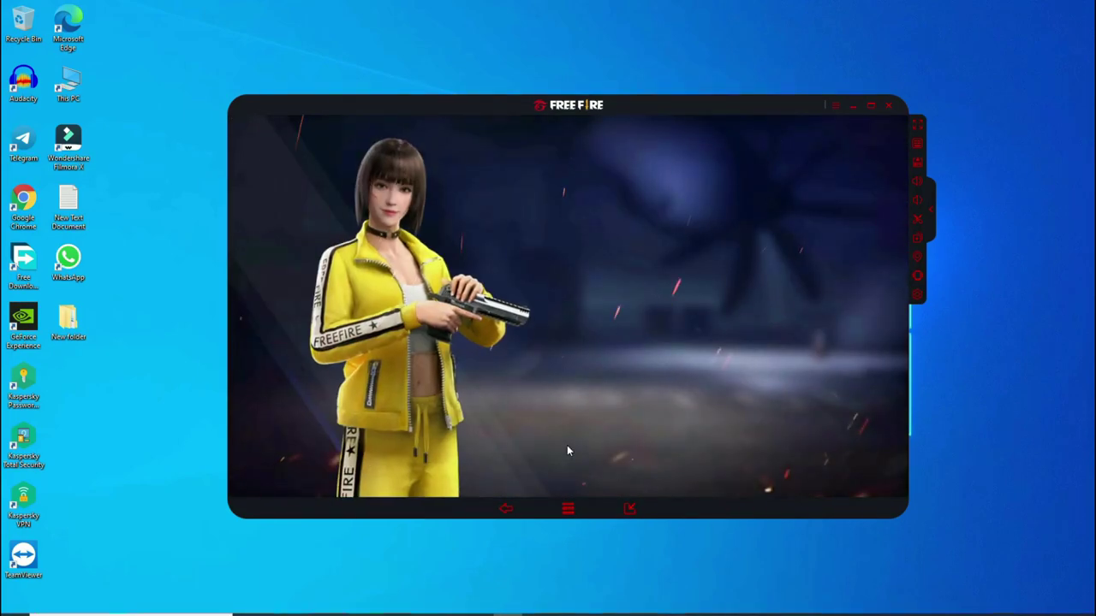
pyautogui.click(854, 438)
pyautogui.click(844, 432)
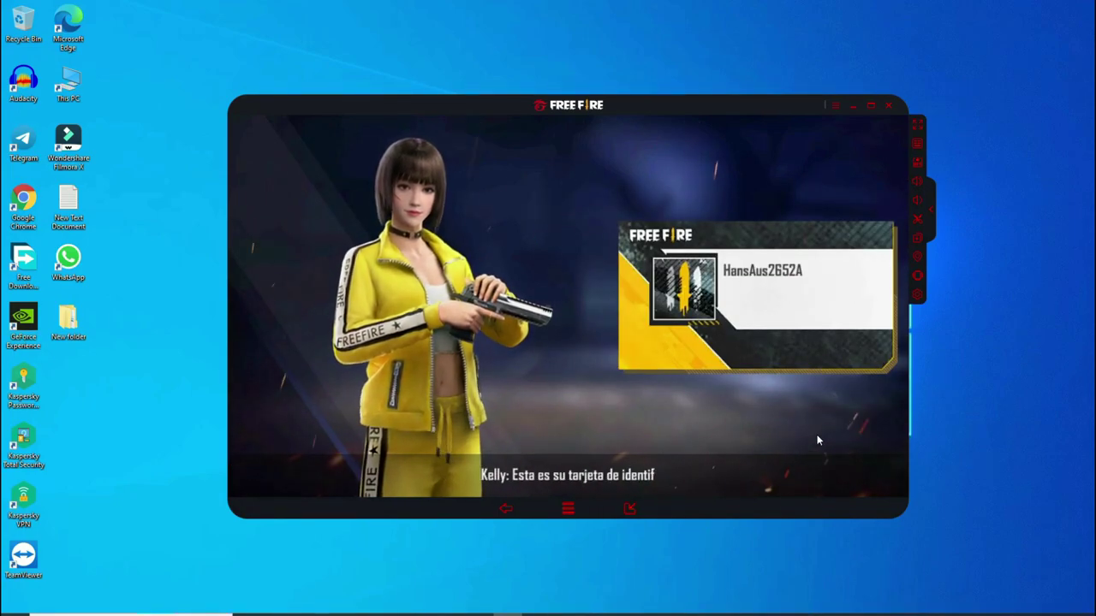
pyautogui.click(753, 422)
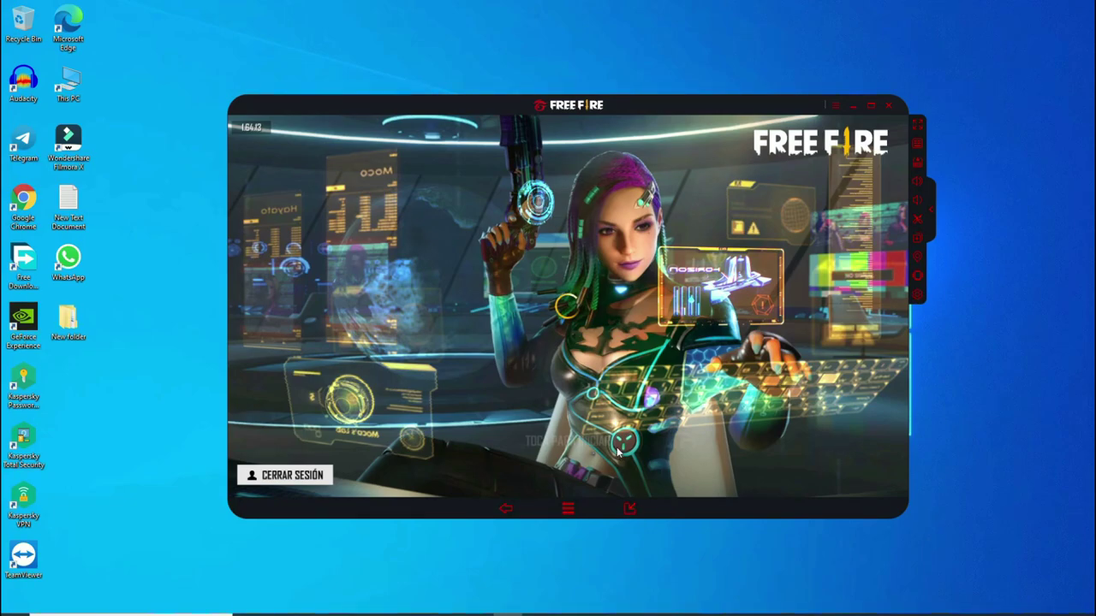
pyautogui.click(590, 445)
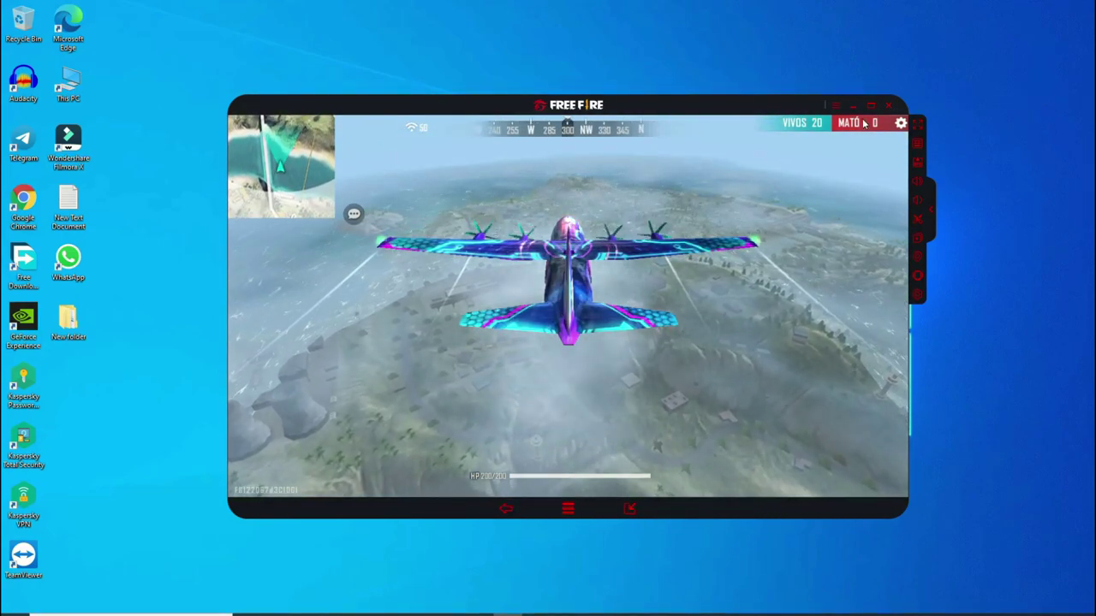
# - Leave the match via Ajustes > SALIR AL LOBBY and confirm the ALARMA warning
pyautogui.click(899, 125)
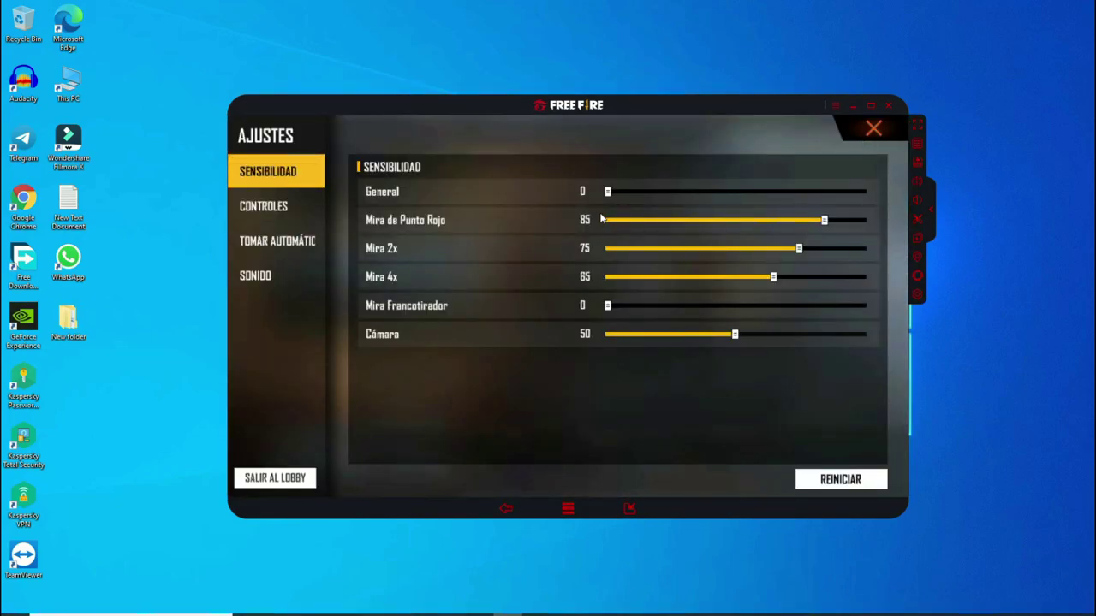
pyautogui.click(298, 484)
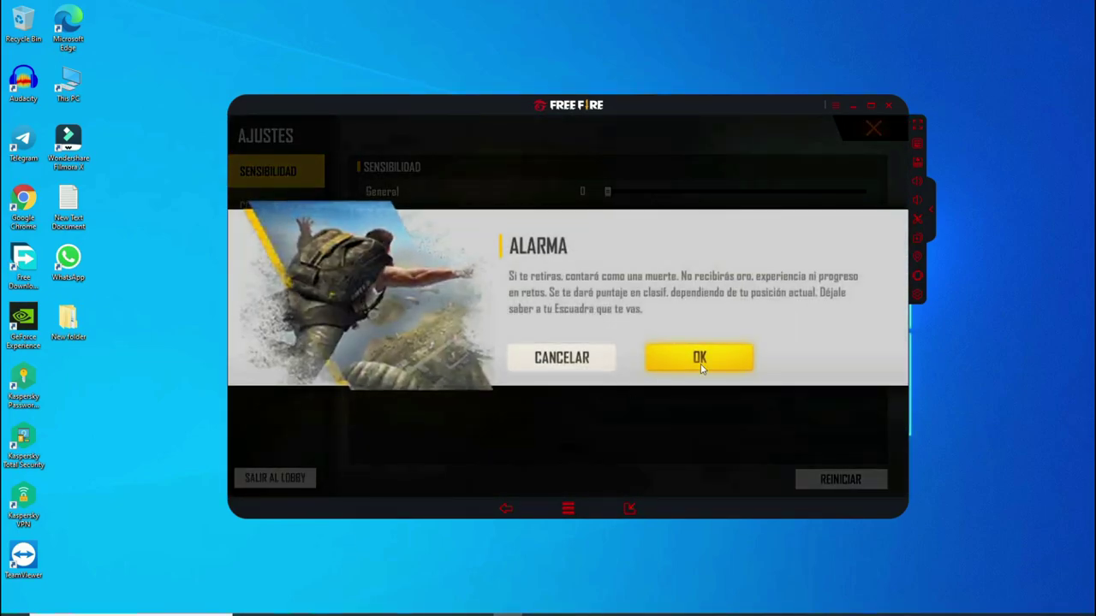
pyautogui.click(701, 361)
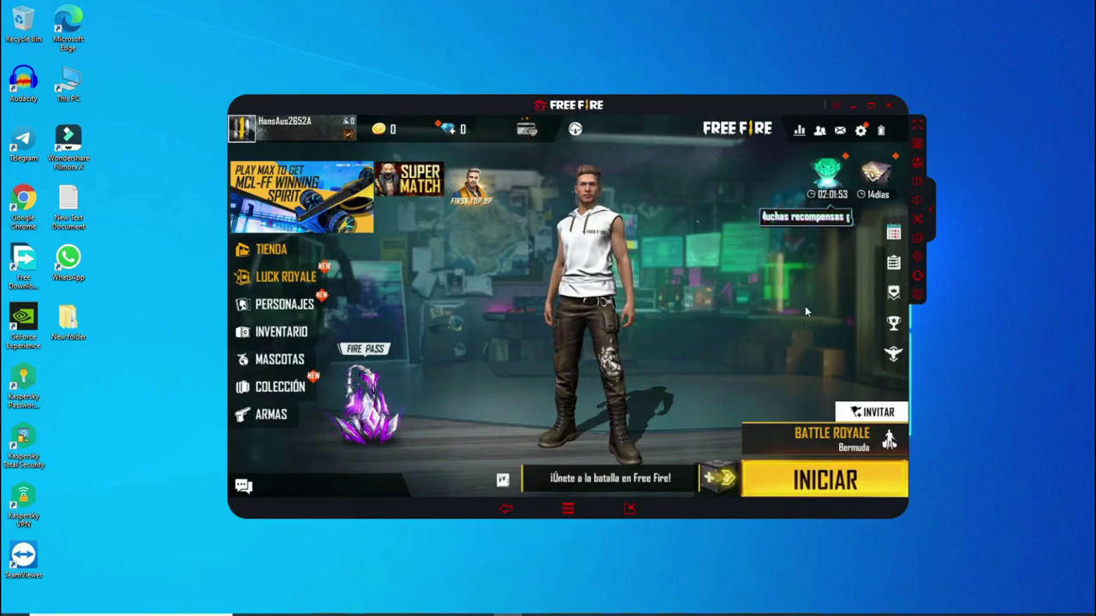
# - Switch Free Fire's language from Español to English, then return to Android and show recent apps
pyautogui.click(840, 129)
pyautogui.click(863, 130)
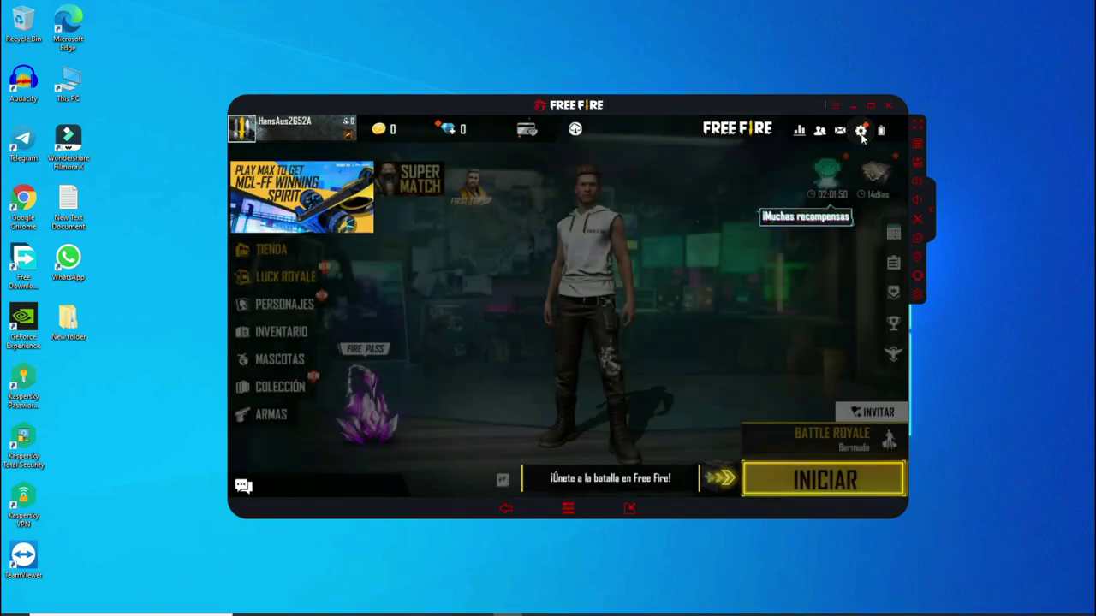
pyautogui.click(858, 133)
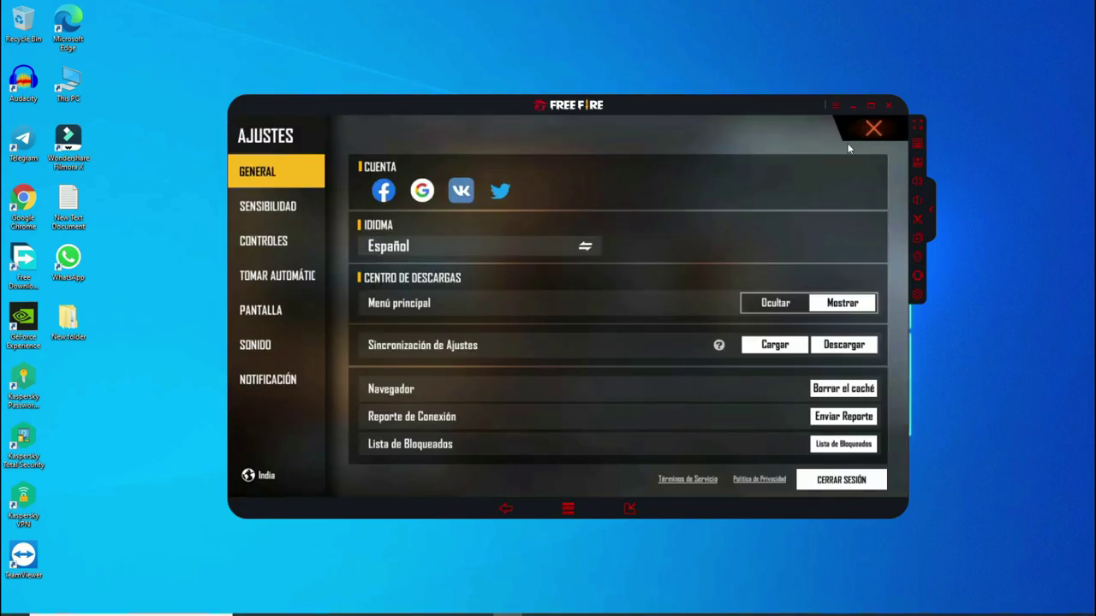
pyautogui.click(387, 248)
pyautogui.click(434, 240)
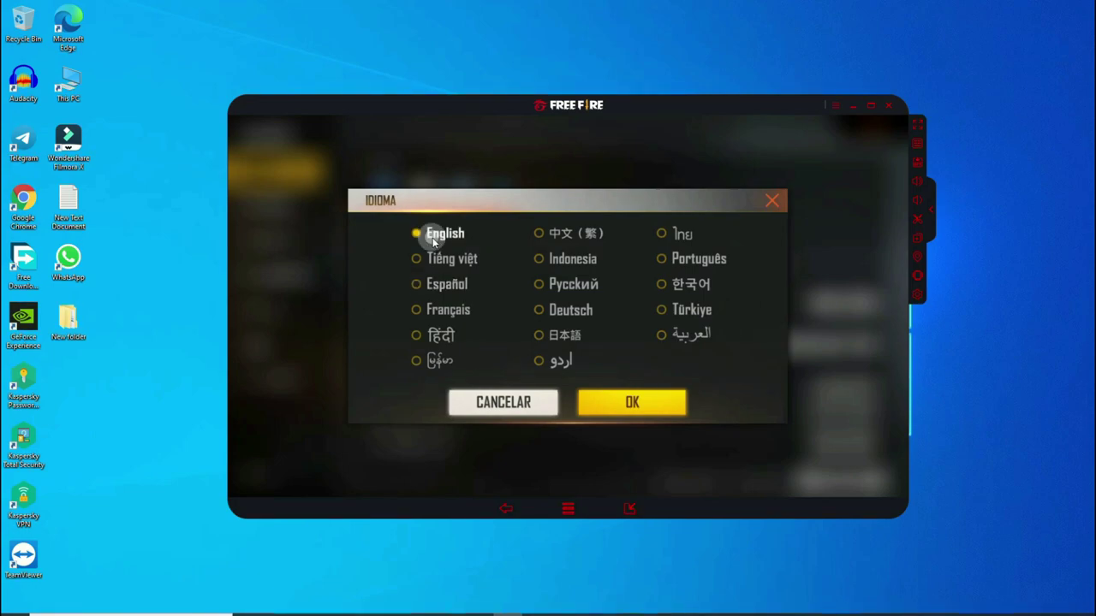
pyautogui.click(626, 404)
pyautogui.click(713, 361)
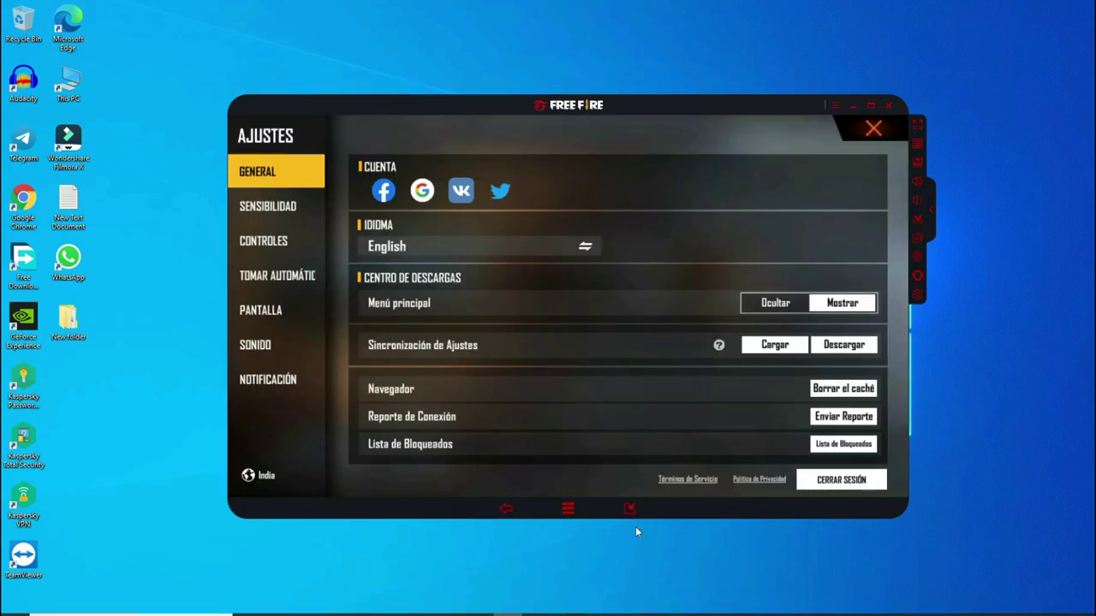
pyautogui.click(567, 510)
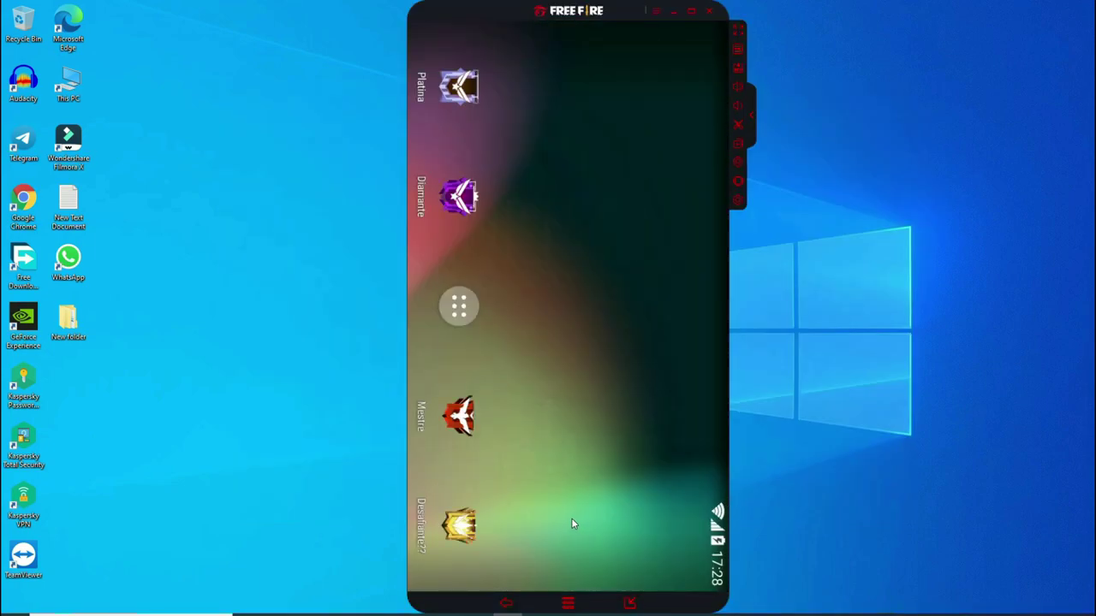
pyautogui.click(627, 604)
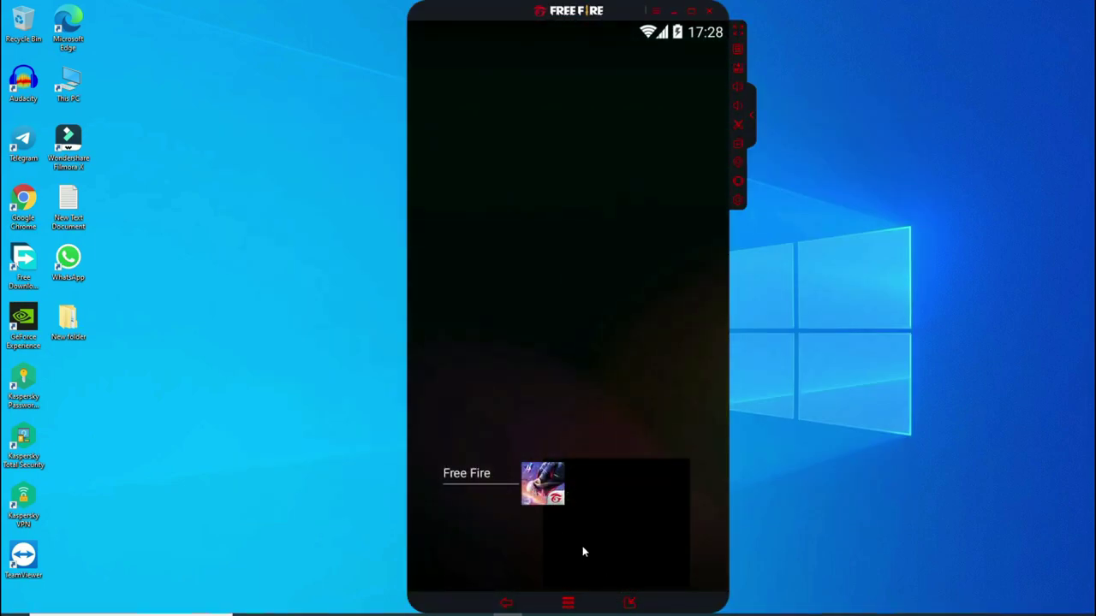